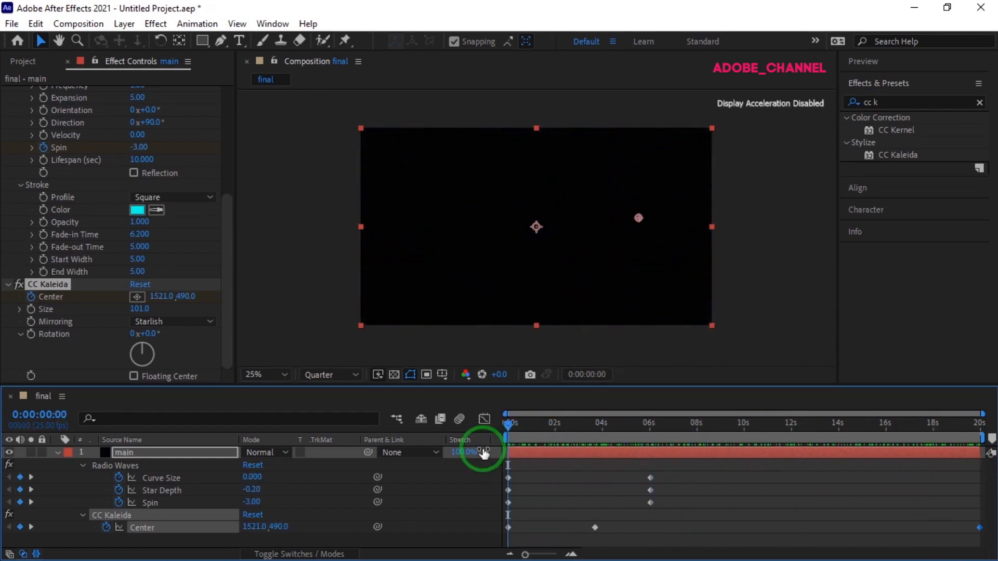
- Duplicate the main layer and reveal the copy's animated properties
{"action": "left_click", "coordinate": [152, 451]}
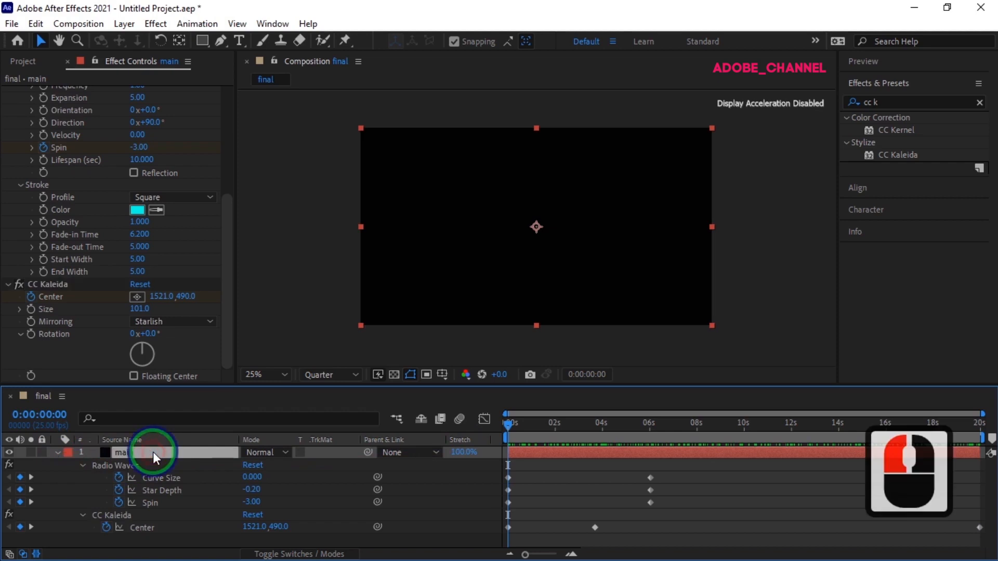
{"action": "key", "text": "ctrl+d"}
{"action": "key", "text": "u"}
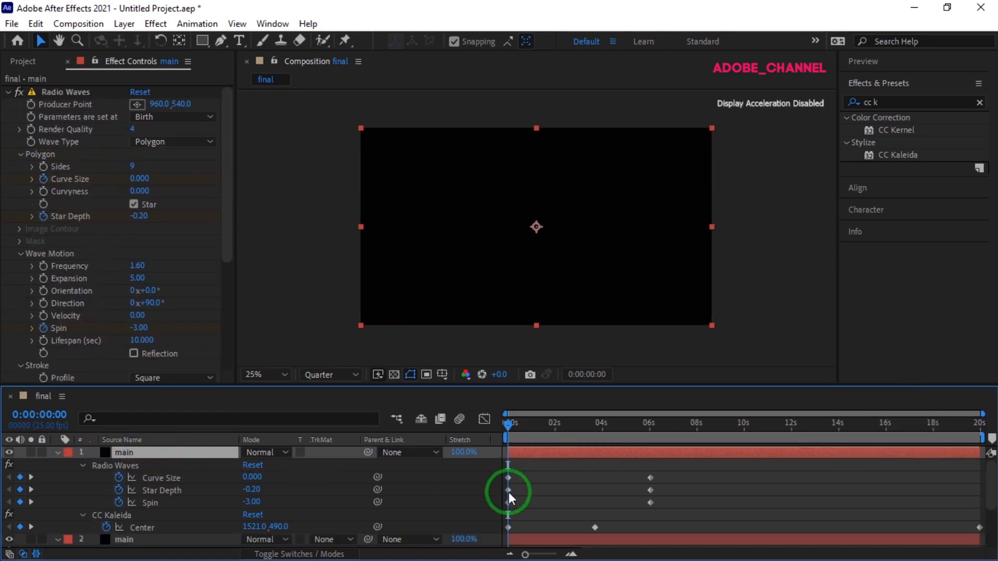
- On the duplicate, move the Star Depth keyframes to about 3 s and 13 s and the second Spin keyframe to about 1.6 s
{"action": "left_click_drag", "start_coordinate": [508, 490], "coordinate": [583, 490]}
{"action": "left_click_drag", "start_coordinate": [776, 496], "coordinate": [735, 500]}
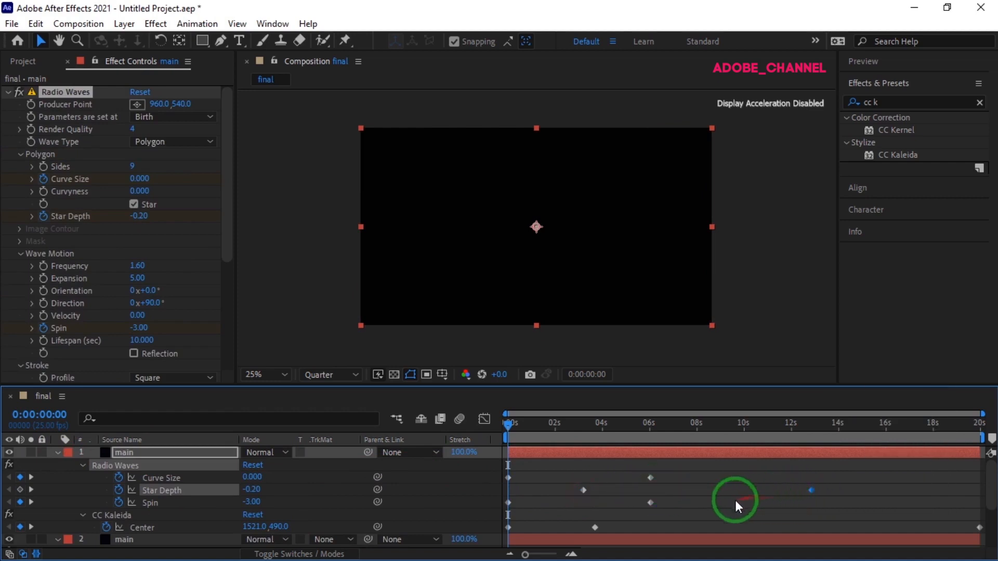
{"action": "left_click_drag", "start_coordinate": [649, 503], "coordinate": [544, 504]}
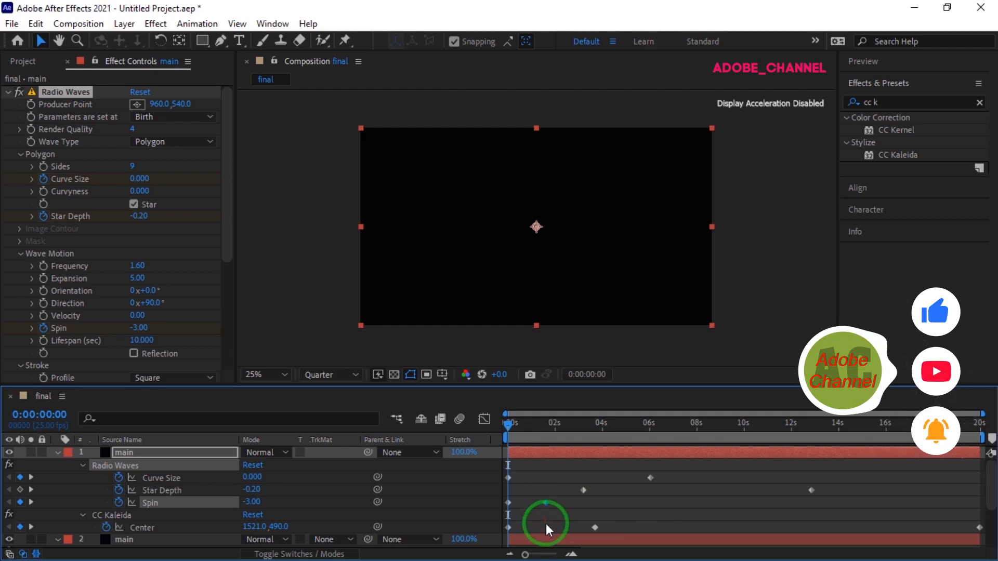
- Move the duplicate's first two Center keyframes to about 1.6 s and 7 s, and its second Curve Size keyframe to about 8.7 s
{"action": "left_click", "coordinate": [546, 523]}
{"action": "left_click", "coordinate": [508, 527]}
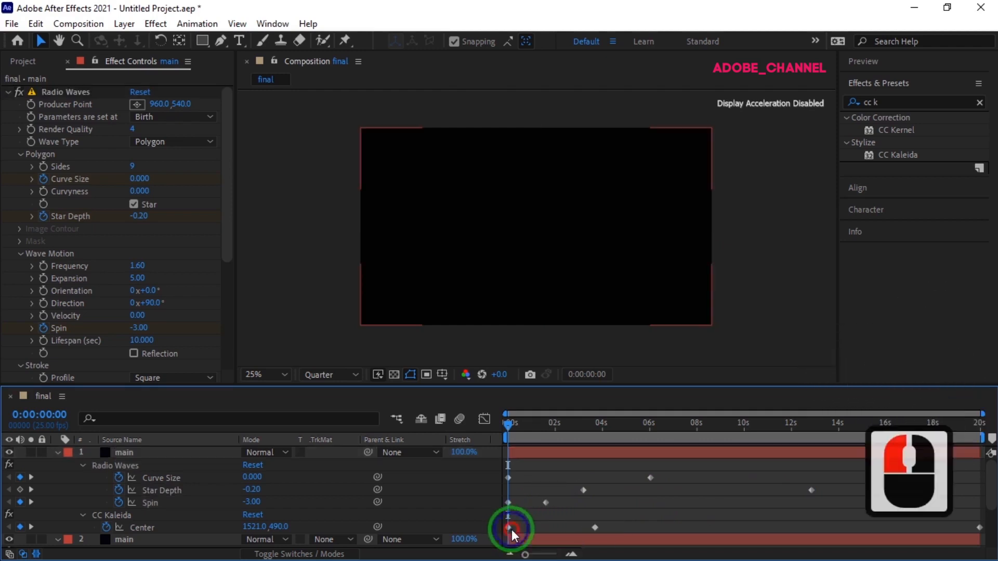
{"action": "left_click_drag", "start_coordinate": [510, 527], "coordinate": [548, 528]}
{"action": "left_click_drag", "start_coordinate": [595, 528], "coordinate": [675, 528]}
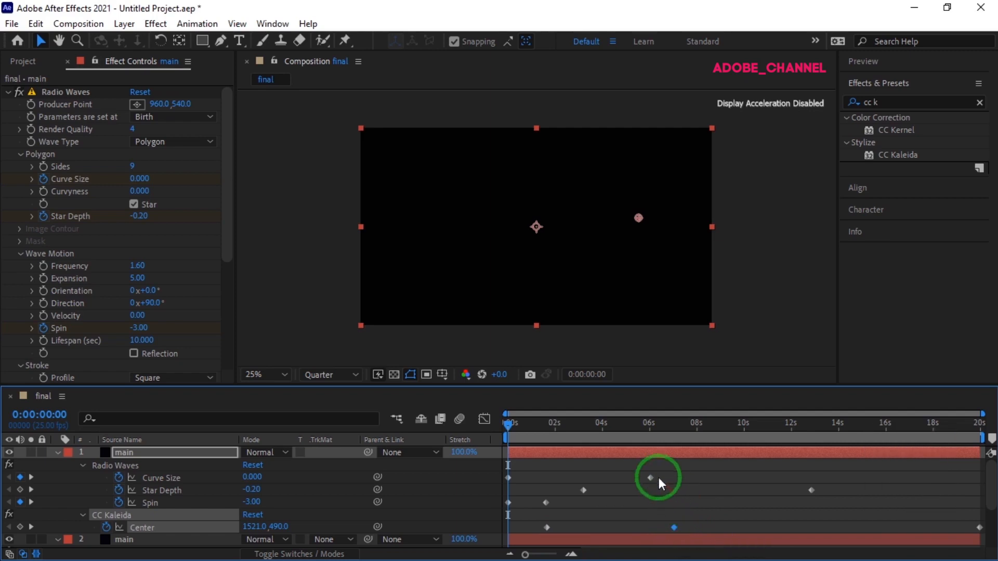
{"action": "left_click_drag", "start_coordinate": [650, 476], "coordinate": [709, 476]}
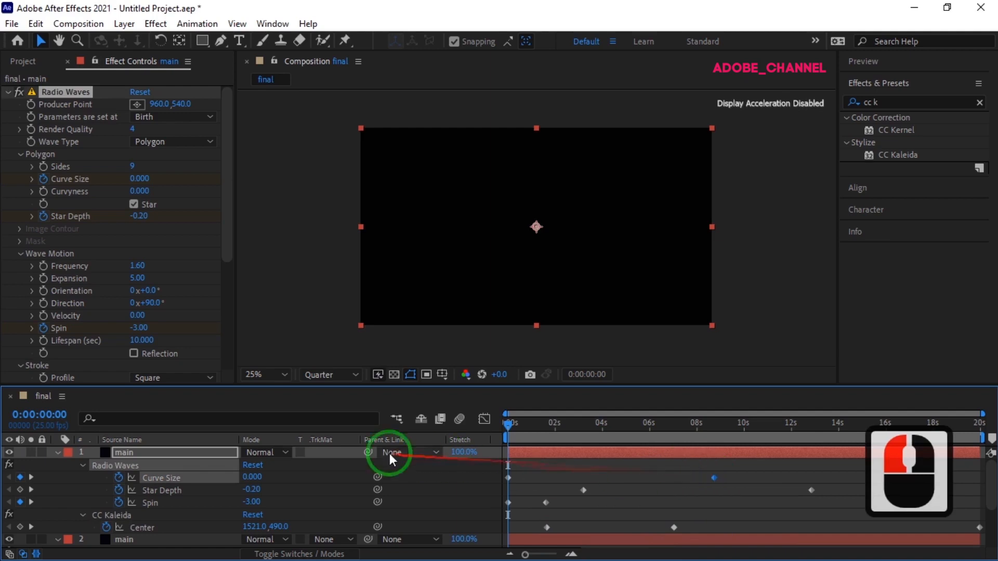
- Change the Radio Waves stroke color of the duplicate layer to magenta
{"action": "left_click", "coordinate": [204, 454]}
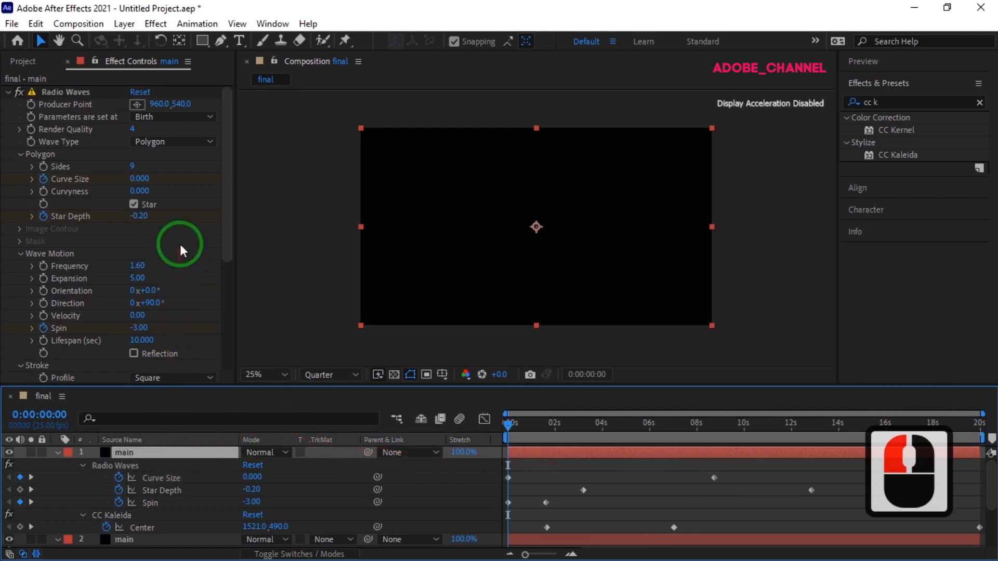
{"action": "scroll", "coordinate": [179, 208], "scroll_direction": "down", "scroll_amount": 8}
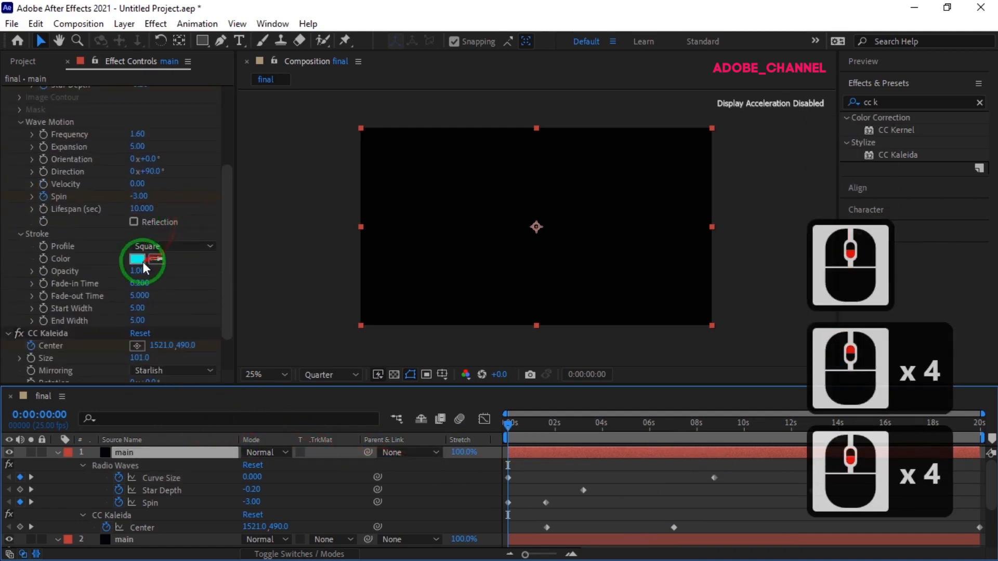
{"action": "left_click", "coordinate": [139, 259]}
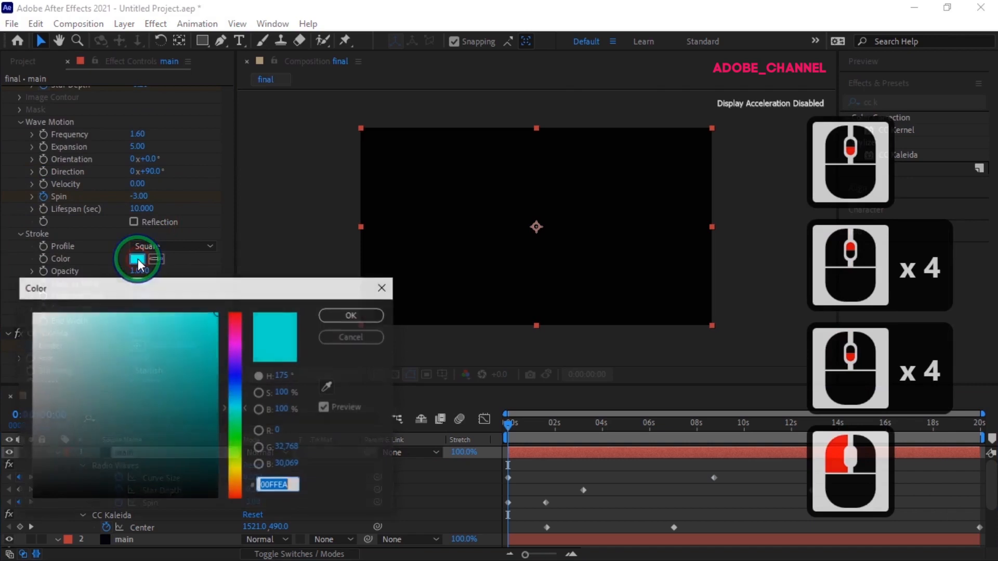
{"action": "left_click", "coordinate": [235, 342]}
{"action": "left_click", "coordinate": [351, 315]}
- Check the animation up to about 13 s, move the duplicate's last Center keyframe to about 16.5 s, and return to the start
{"action": "left_click", "coordinate": [512, 432]}
{"action": "left_click_drag", "start_coordinate": [507, 425], "coordinate": [815, 476]}
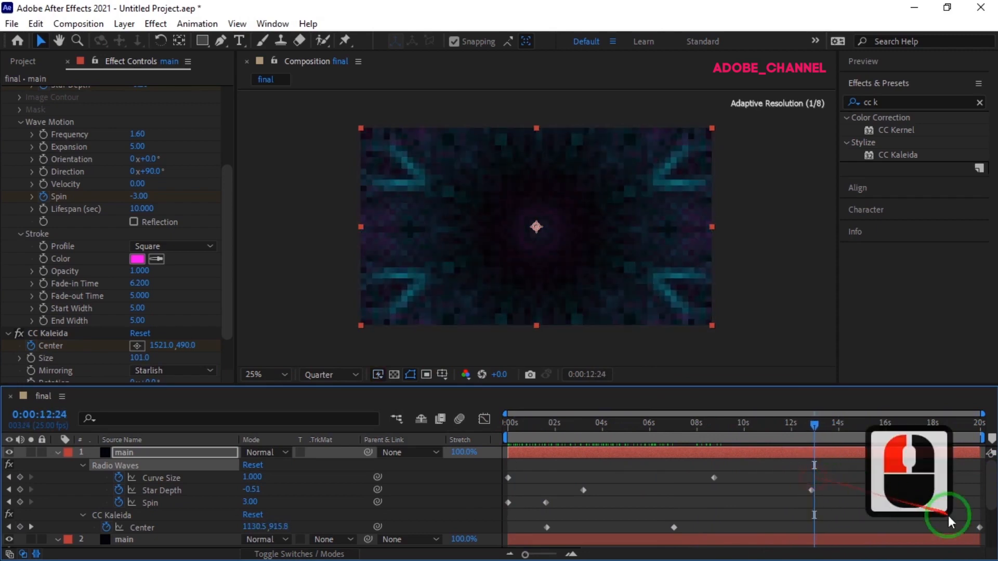
{"action": "left_click_drag", "start_coordinate": [979, 528], "coordinate": [897, 529]}
{"action": "left_click_drag", "start_coordinate": [814, 424], "coordinate": [490, 456]}
- Set the duplicate's Radio Waves stroke Start Width to 27.5
{"action": "scroll", "coordinate": [169, 289], "scroll_direction": "up", "scroll_amount": 5}
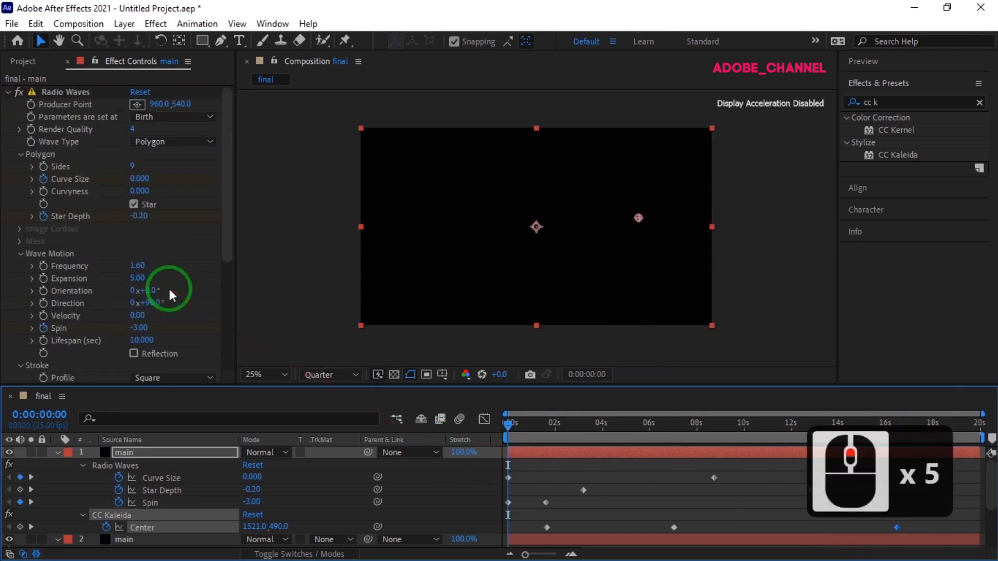
{"action": "scroll", "coordinate": [168, 289], "scroll_direction": "down", "scroll_amount": 4}
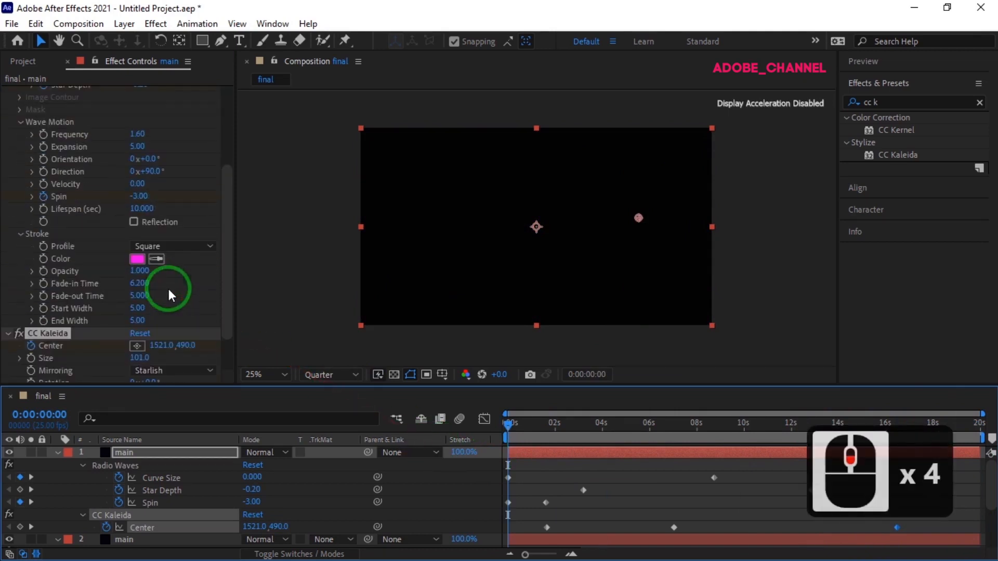
{"action": "scroll", "coordinate": [144, 274], "scroll_direction": "up", "scroll_amount": 3}
{"action": "scroll", "coordinate": [145, 278], "scroll_direction": "down", "scroll_amount": 1}
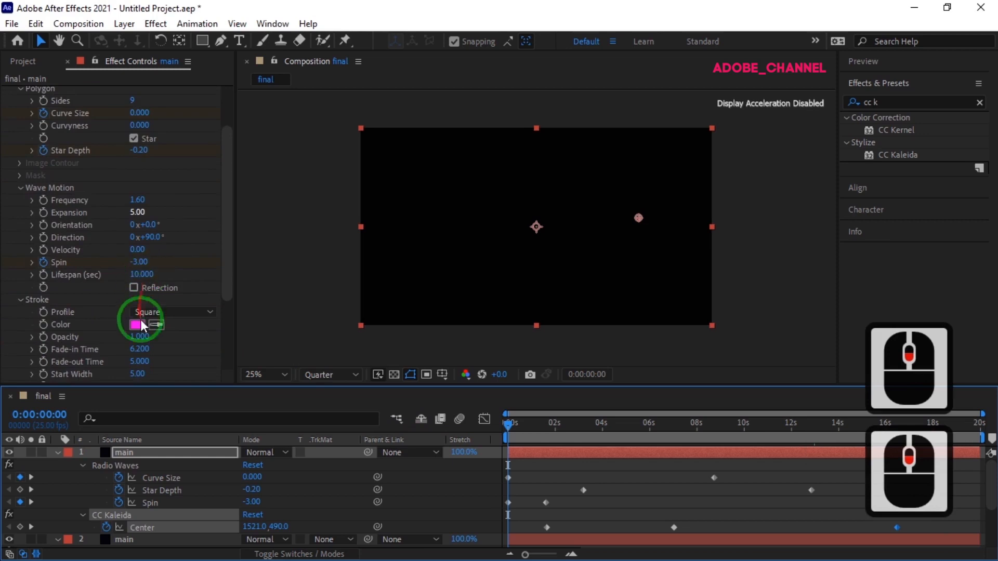
{"action": "left_click", "coordinate": [137, 374]}
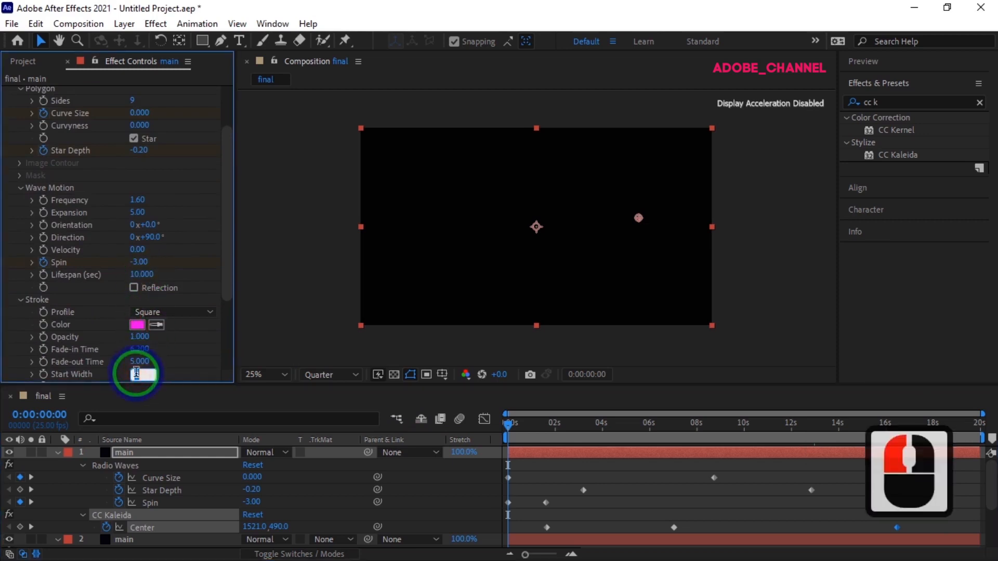
{"action": "type", "text": "27.5"}
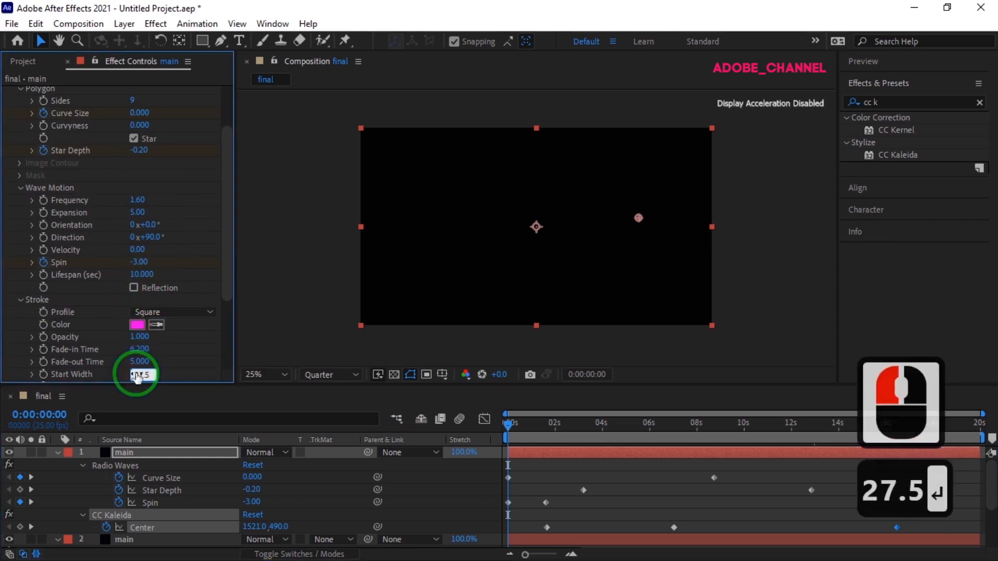
{"action": "key", "text": "Return"}
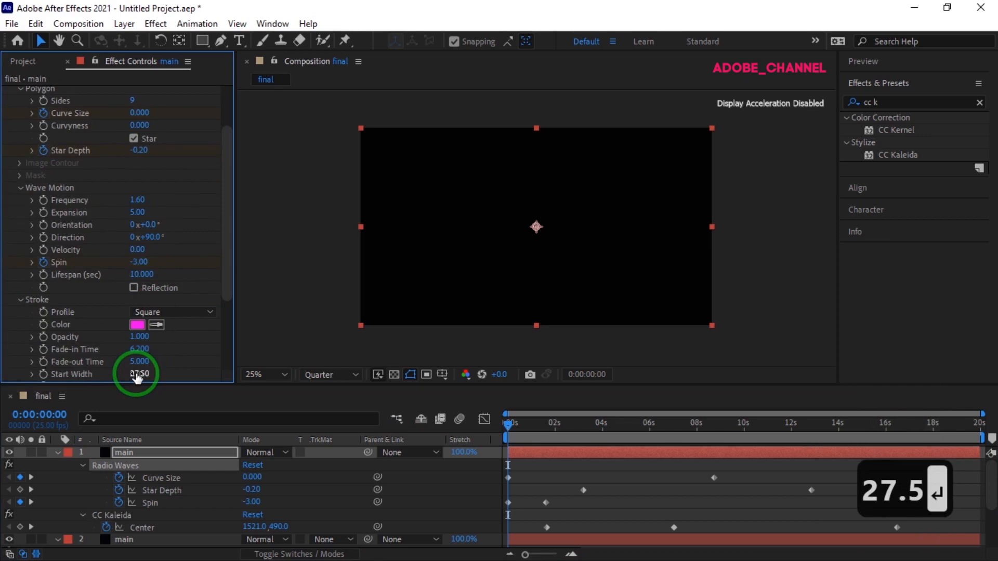
- Preview the composition's animation from the start, then stop playback
{"action": "left_click", "coordinate": [921, 62]}
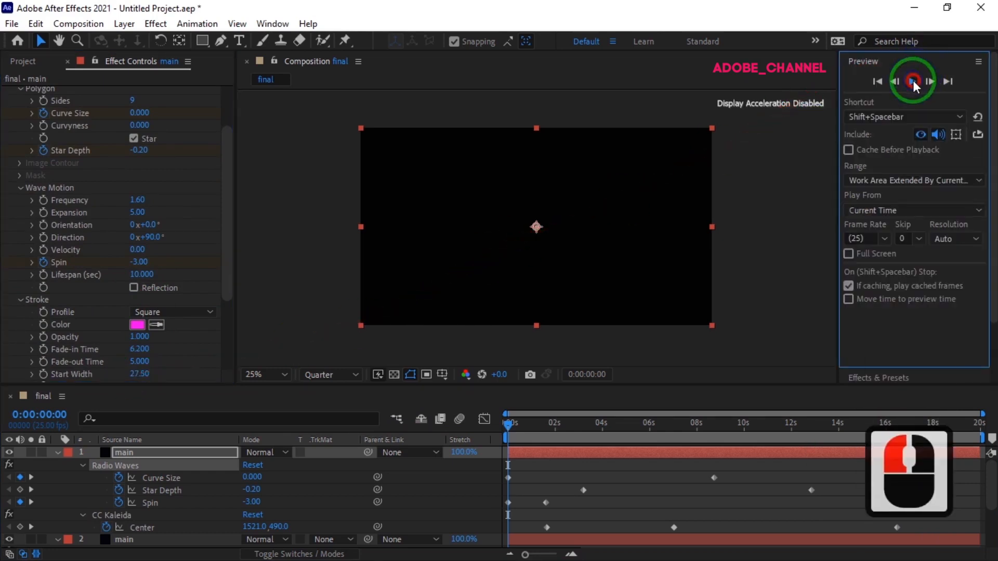
{"action": "left_click", "coordinate": [913, 80]}
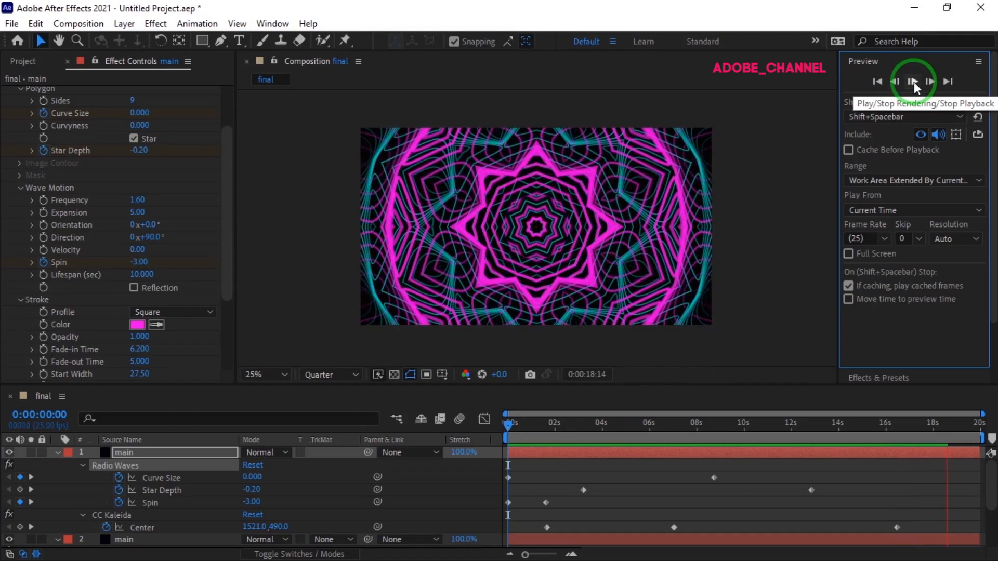
{"action": "left_click", "coordinate": [913, 82]}
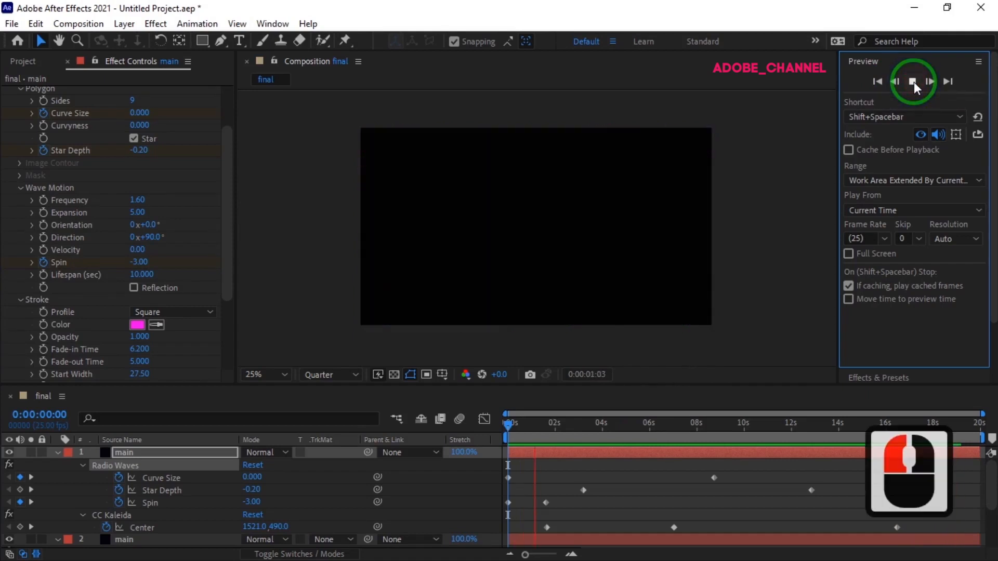
{"action": "left_click", "coordinate": [913, 82]}
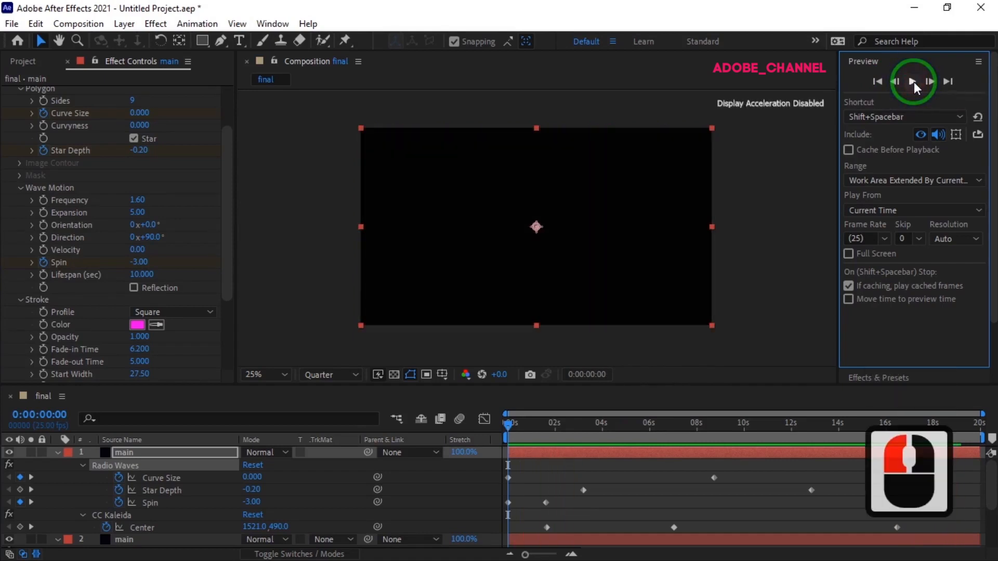
- Set the duplicate's Radio Waves Curvyness to 1 and its wave Orientation to -40°
{"action": "left_click", "coordinate": [139, 125]}
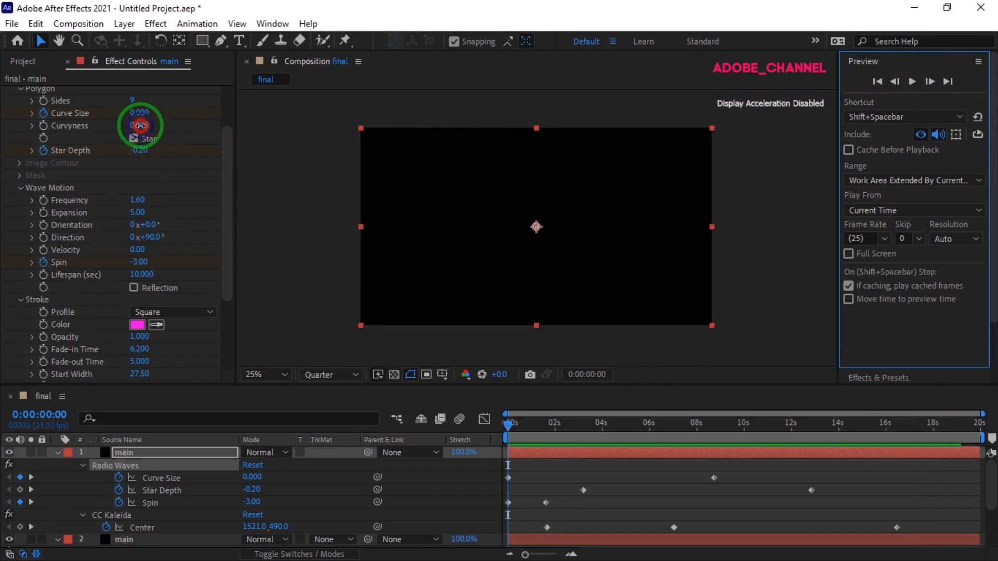
{"action": "type", "text": "1"}
{"action": "key", "text": "Return"}
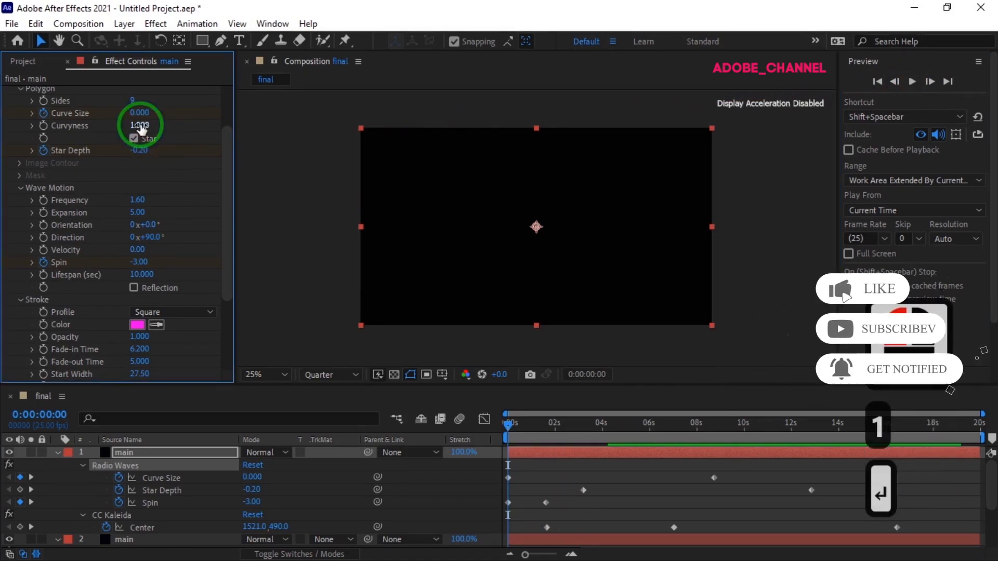
{"action": "scroll", "coordinate": [140, 126], "scroll_direction": "up", "scroll_amount": 3}
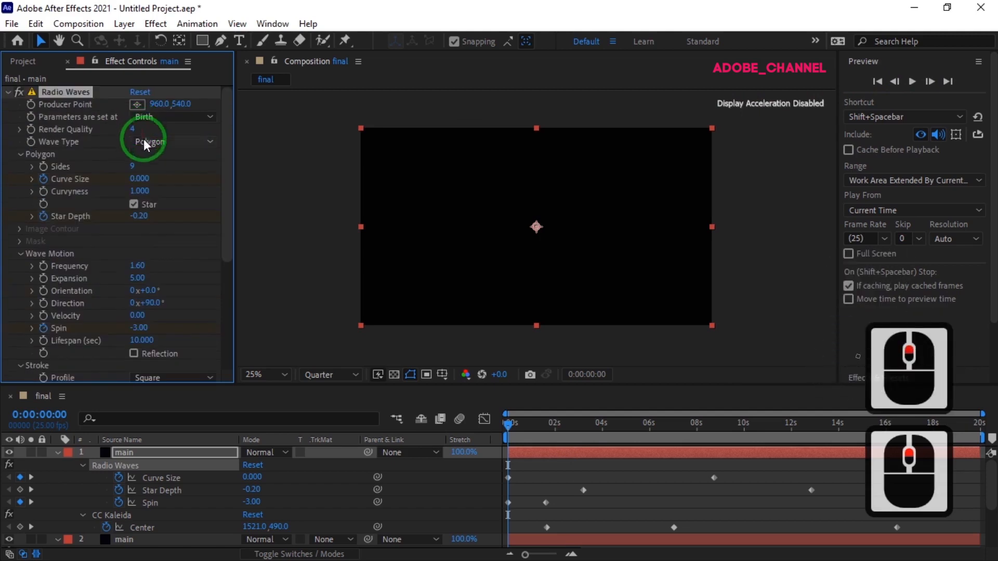
{"action": "left_click", "coordinate": [150, 290]}
{"action": "type", "text": "-40"}
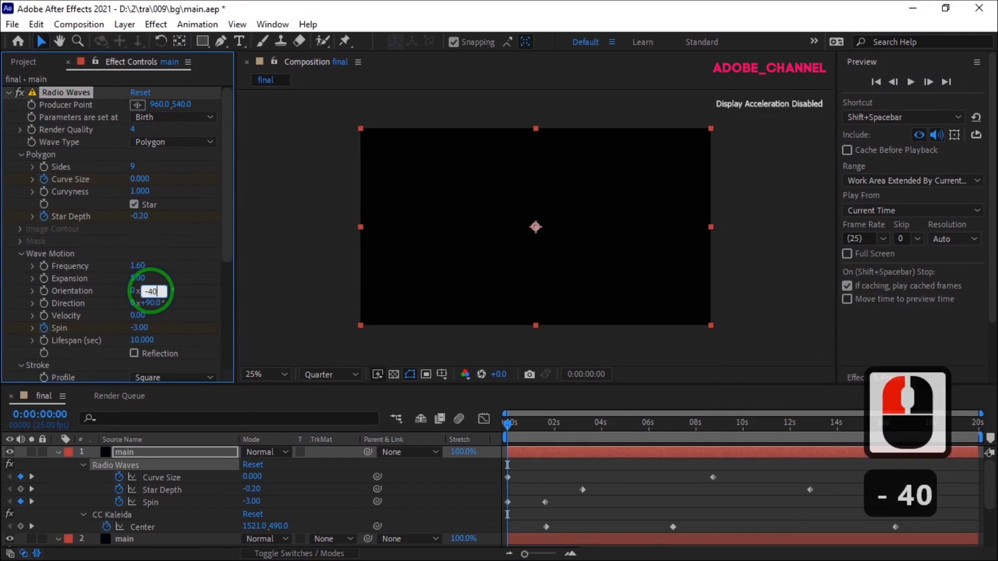
{"action": "key", "text": "Return"}
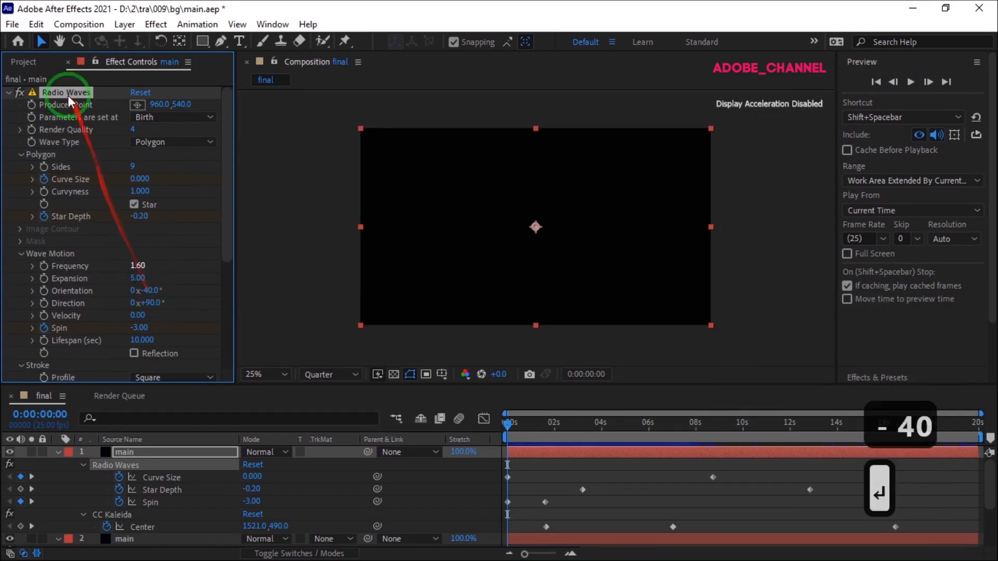
- Set the duration of the final composition to 0:00:40:00
{"action": "left_click", "coordinate": [78, 24]}
{"action": "left_click", "coordinate": [104, 62]}
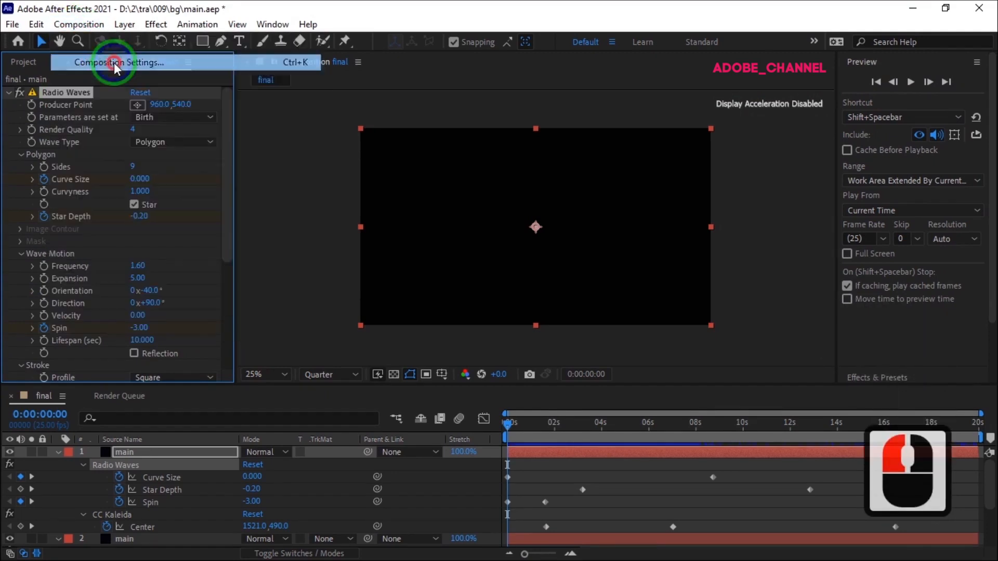
{"action": "left_click", "coordinate": [221, 306]}
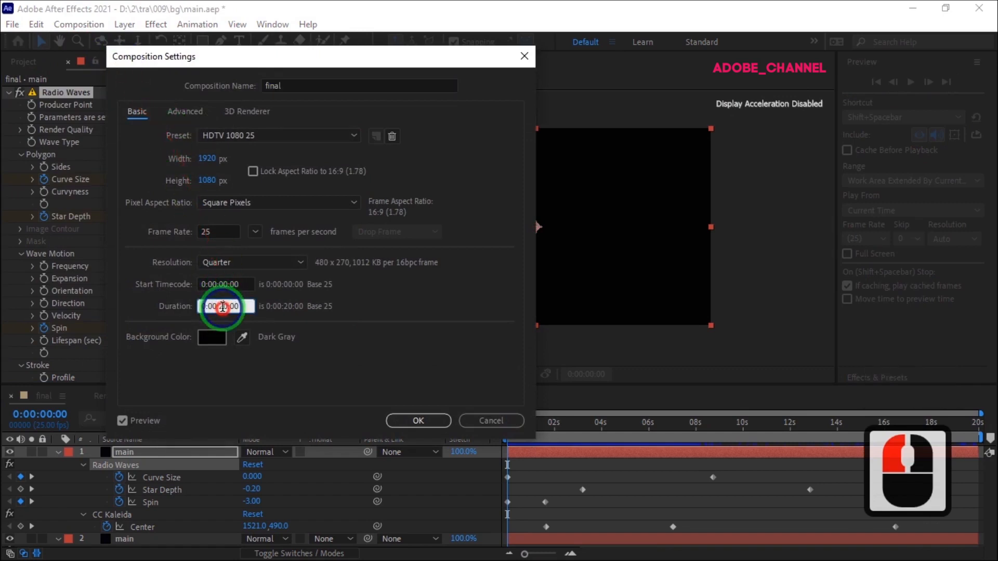
{"action": "key", "text": "BackSpace"}
{"action": "type", "text": "4"}
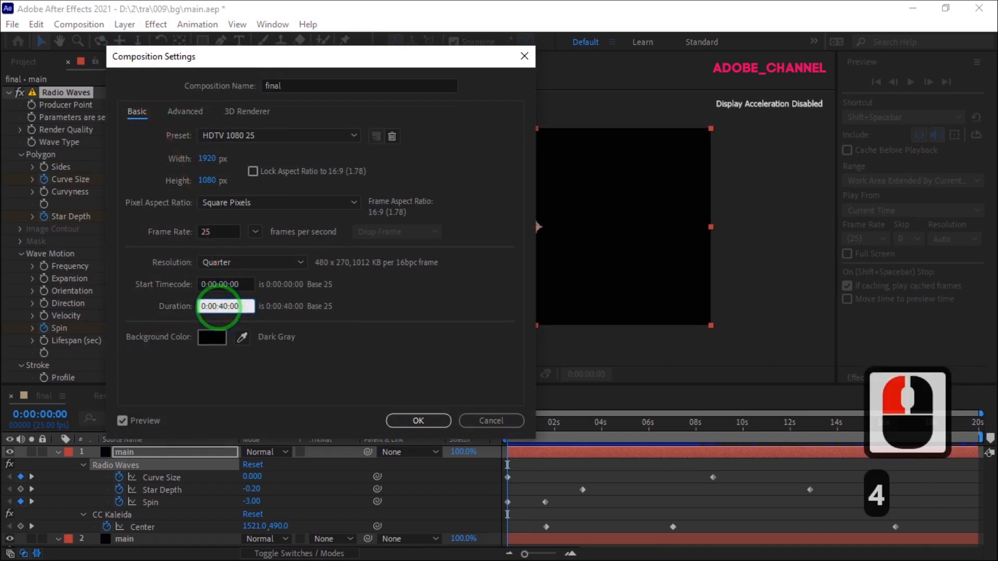
{"action": "left_click", "coordinate": [419, 418]}
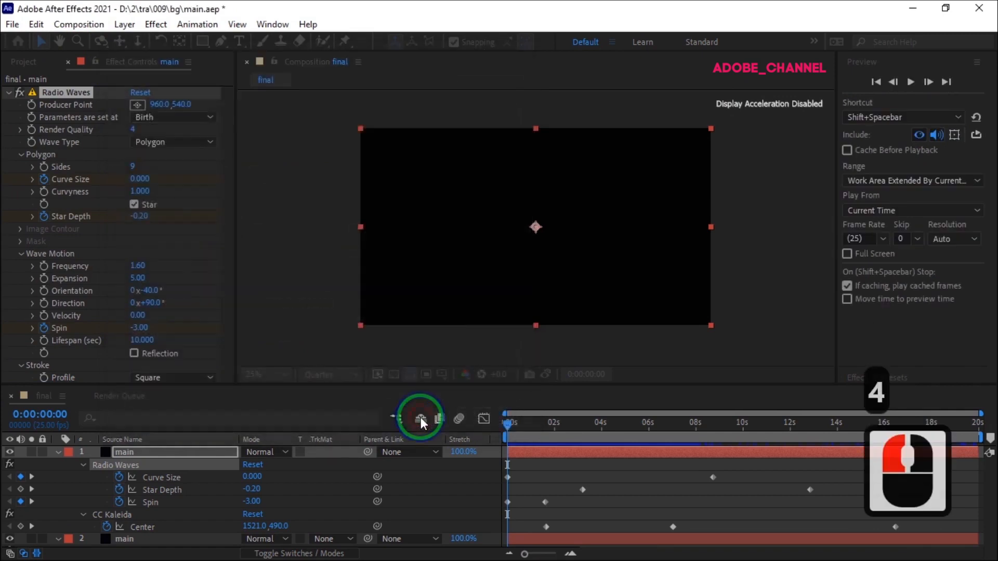
- Extend both main layers to the 40-second end of the timeline
{"action": "left_click", "coordinate": [546, 527]}
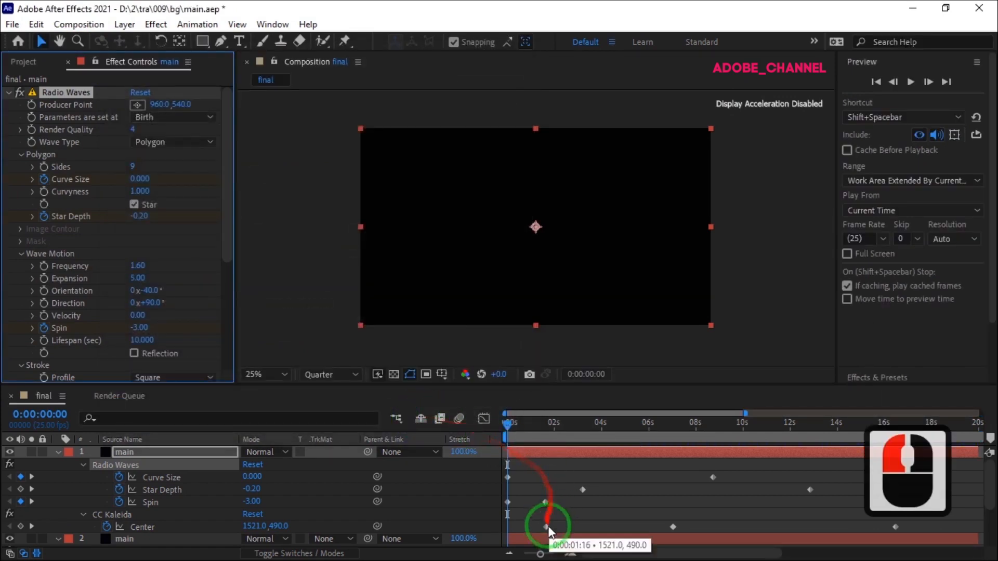
{"action": "left_click_drag", "start_coordinate": [540, 554], "coordinate": [522, 554]}
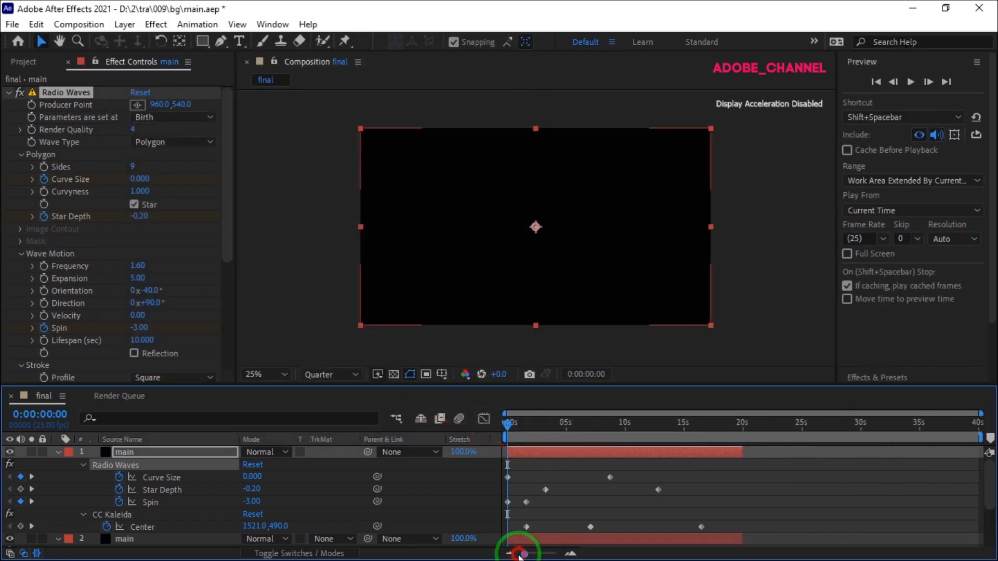
{"action": "left_click_drag", "start_coordinate": [741, 452], "coordinate": [975, 453]}
{"action": "left_click", "coordinate": [731, 538]}
{"action": "left_click_drag", "start_coordinate": [741, 539], "coordinate": [976, 540]}
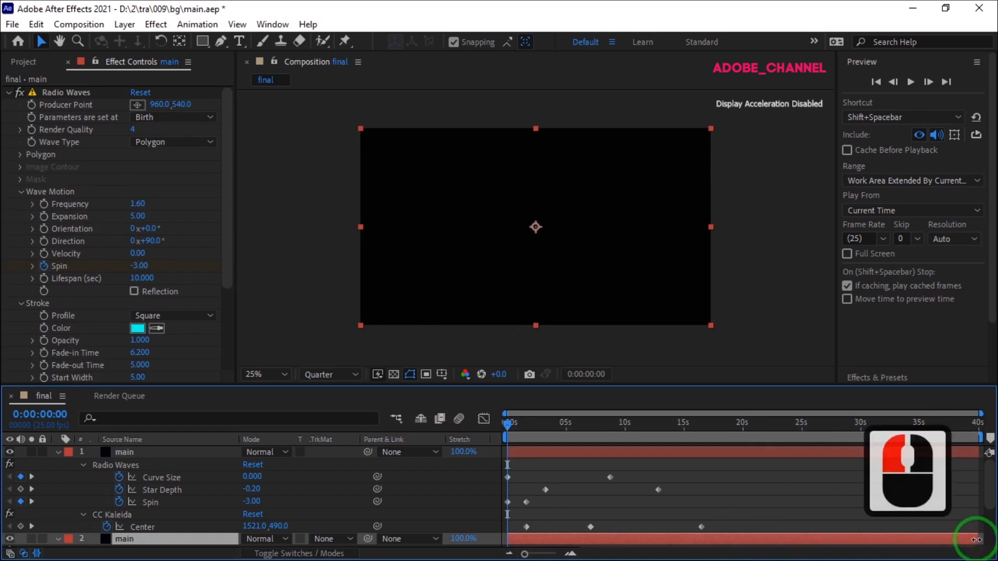
- Fit the composition to the viewer and preview the extended animation from the start
{"action": "left_click", "coordinate": [284, 374]}
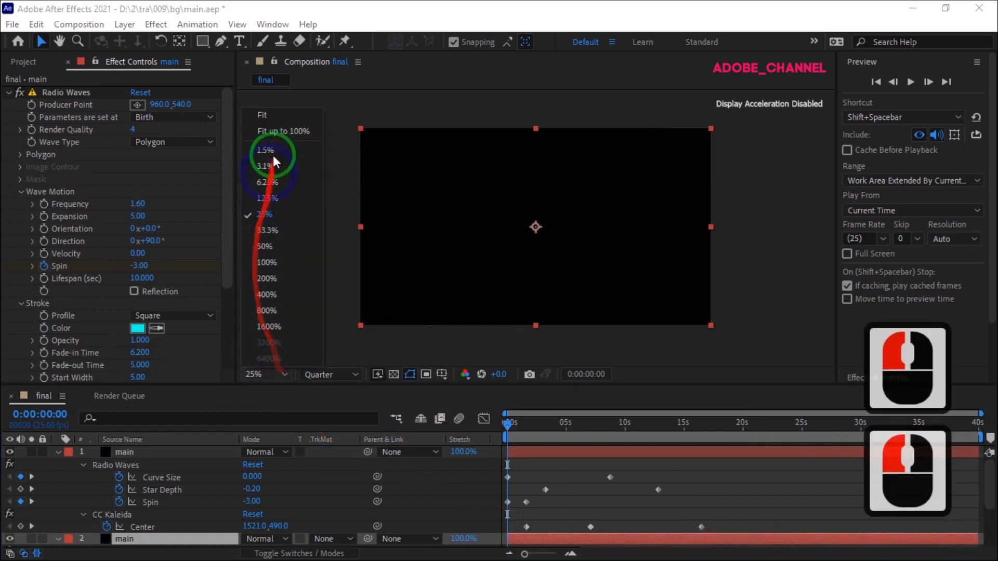
{"action": "left_click", "coordinate": [264, 115]}
{"action": "left_click", "coordinate": [910, 82]}
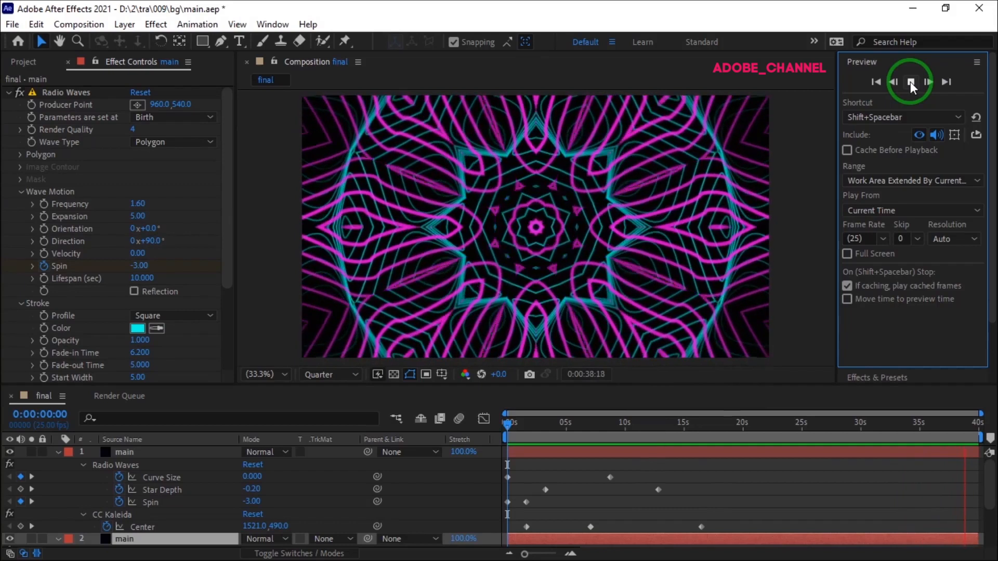
{"action": "left_click", "coordinate": [910, 82]}
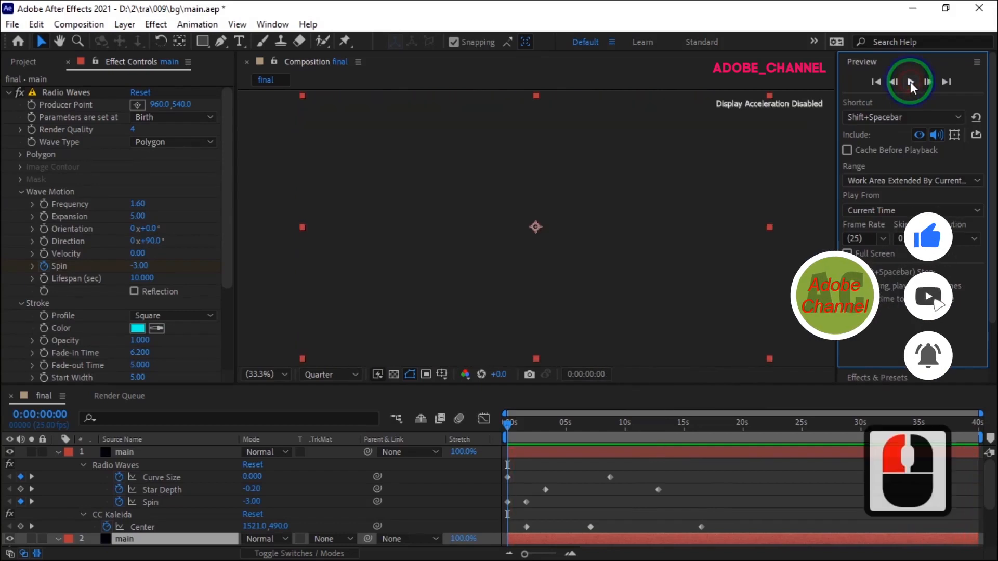